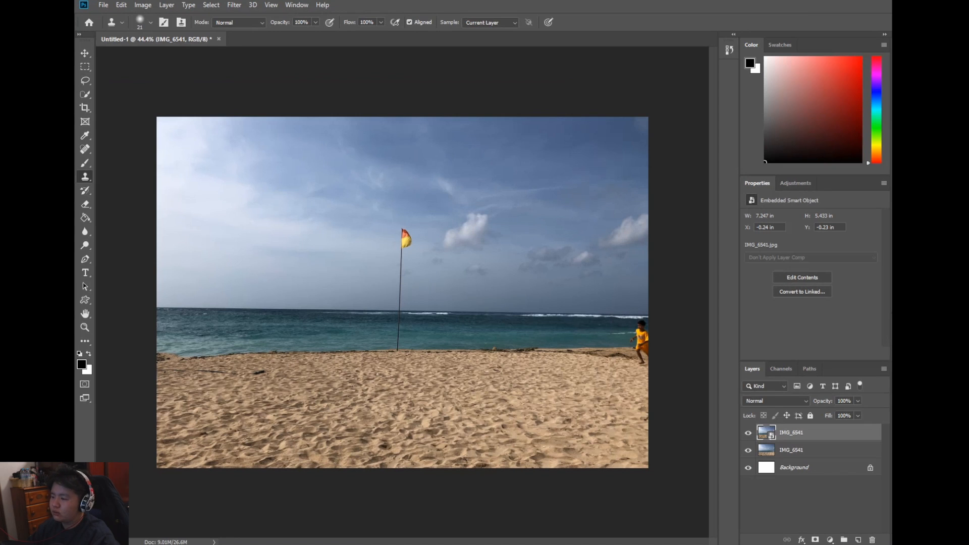
Step: Compare the edited and original beach photos by toggling the upper IMG_6541 layer's visibility, and hide the lower IMG_6541 layer
{"action": "scroll", "coordinate": [479, 320], "scroll_direction": "up", "scroll_amount": 3}
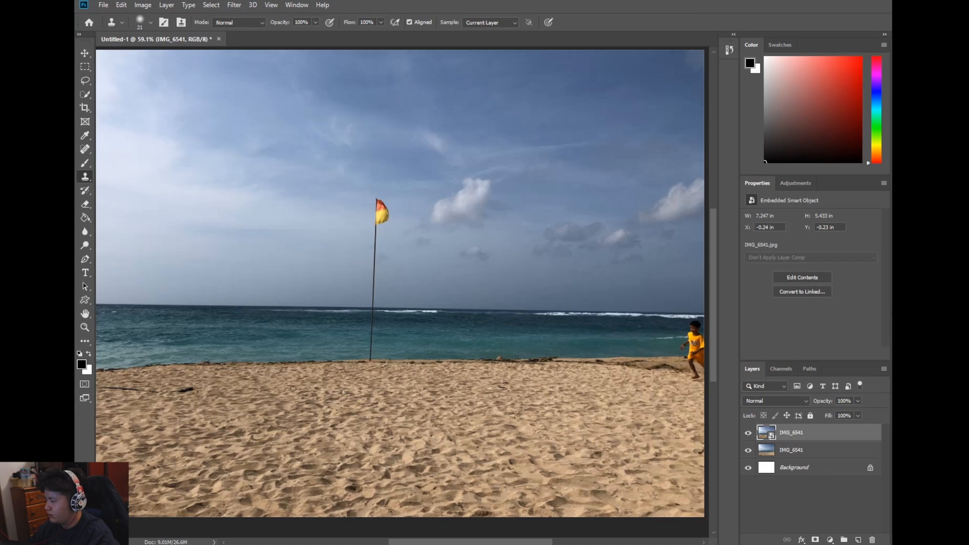
{"action": "scroll", "coordinate": [687, 246], "scroll_direction": "up", "scroll_amount": 2}
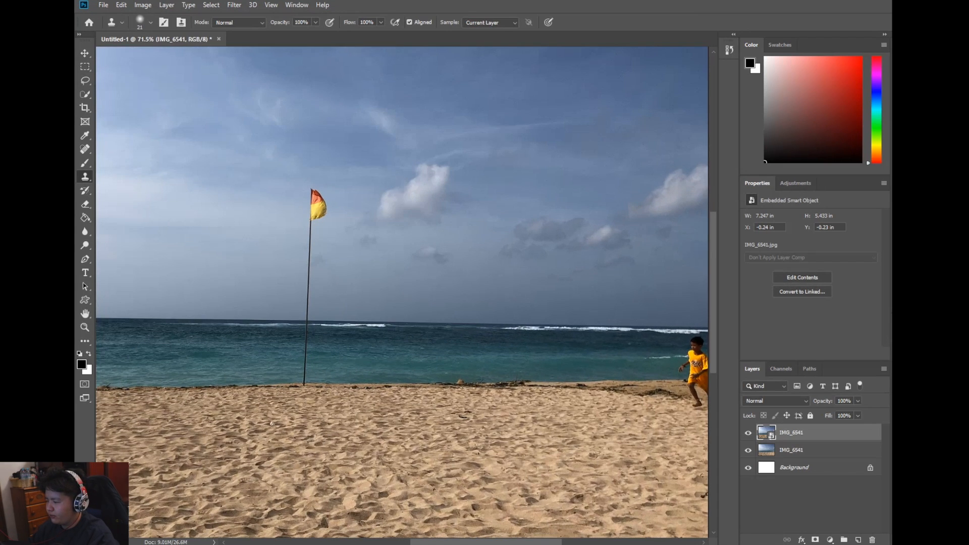
{"action": "left_click", "coordinate": [808, 450]}
{"action": "left_click", "coordinate": [808, 432]}
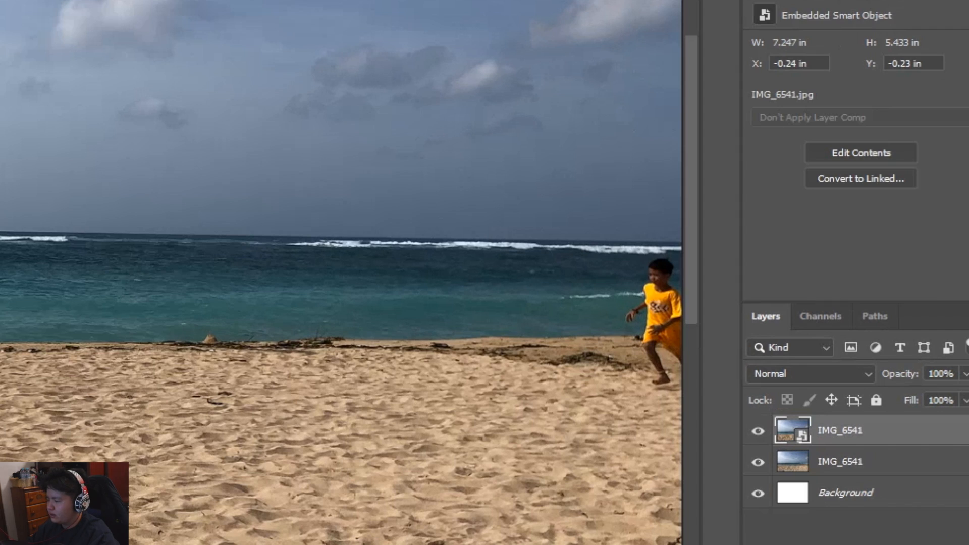
{"action": "left_click", "coordinate": [758, 431]}
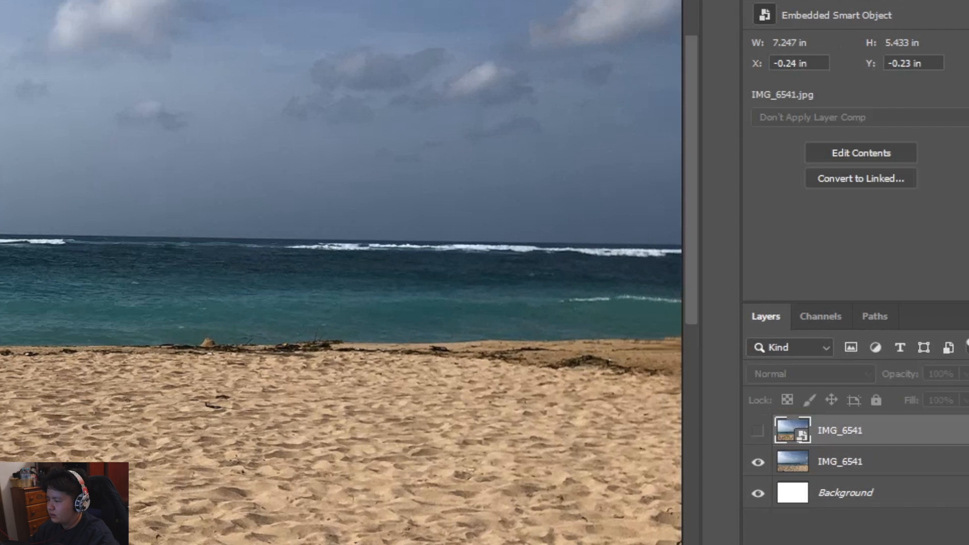
{"action": "left_click", "coordinate": [758, 431]}
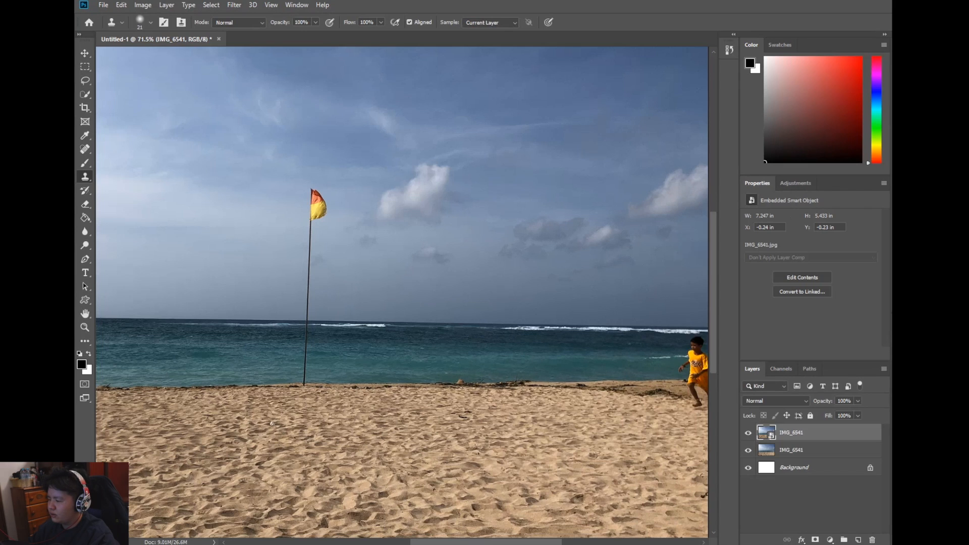
{"action": "left_click", "coordinate": [748, 450]}
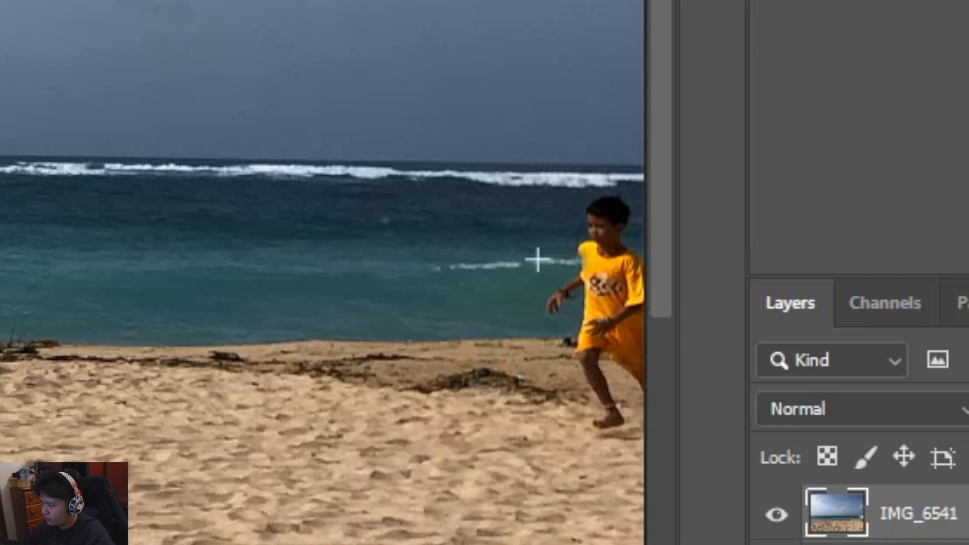
Step: Cover the running boy's head with cloned sea water using the Clone Stamp tool
{"action": "mouse_move", "coordinate": [584, 259]}
{"action": "left_mouse_down"}
{"action": "mouse_move", "coordinate": [617, 260]}
{"action": "mouse_move", "coordinate": [600, 247]}
{"action": "mouse_move", "coordinate": [613, 245]}
{"action": "mouse_move", "coordinate": [606, 231]}
{"action": "mouse_move", "coordinate": [574, 215]}
{"action": "mouse_move", "coordinate": [613, 219]}
{"action": "mouse_move", "coordinate": [625, 210]}
{"action": "mouse_move", "coordinate": [600, 246]}
{"action": "mouse_move", "coordinate": [626, 239]}
{"action": "left_mouse_up"}
{"action": "left_click", "coordinate": [618, 231]}
{"action": "left_click", "coordinate": [586, 278], "text": "alt"}
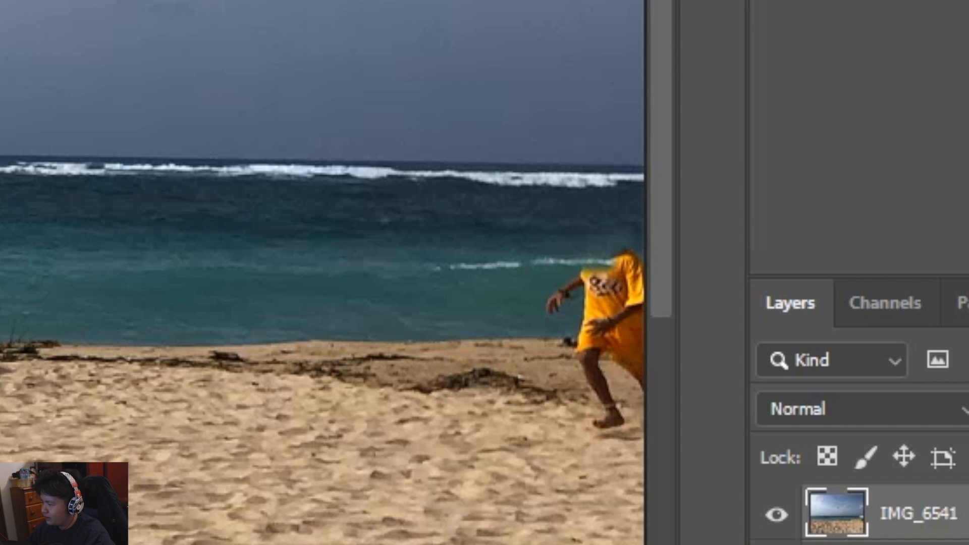
{"action": "left_click", "coordinate": [633, 256]}
{"action": "scroll", "coordinate": [625, 263], "scroll_direction": "up", "scroll_amount": 5}
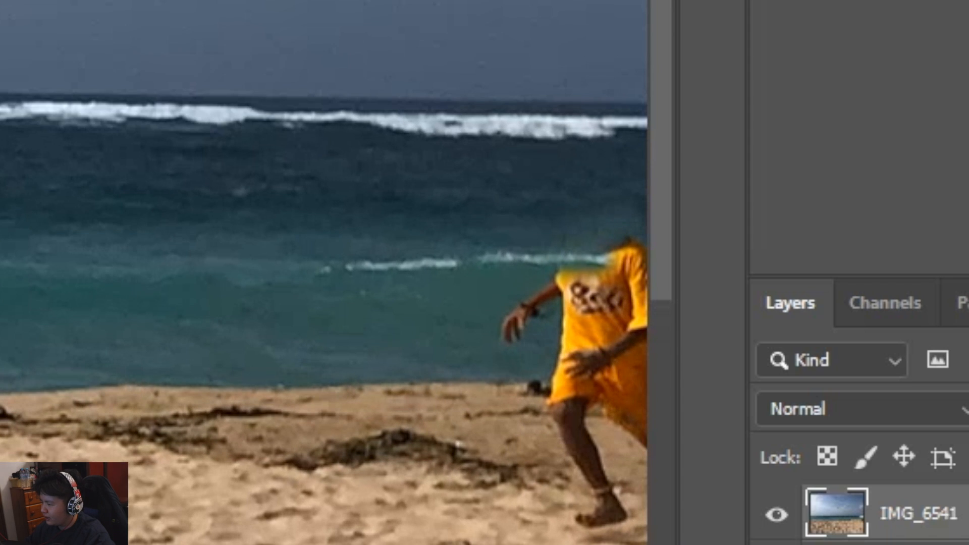
{"action": "scroll", "coordinate": [625, 263], "scroll_direction": "down", "scroll_amount": 3}
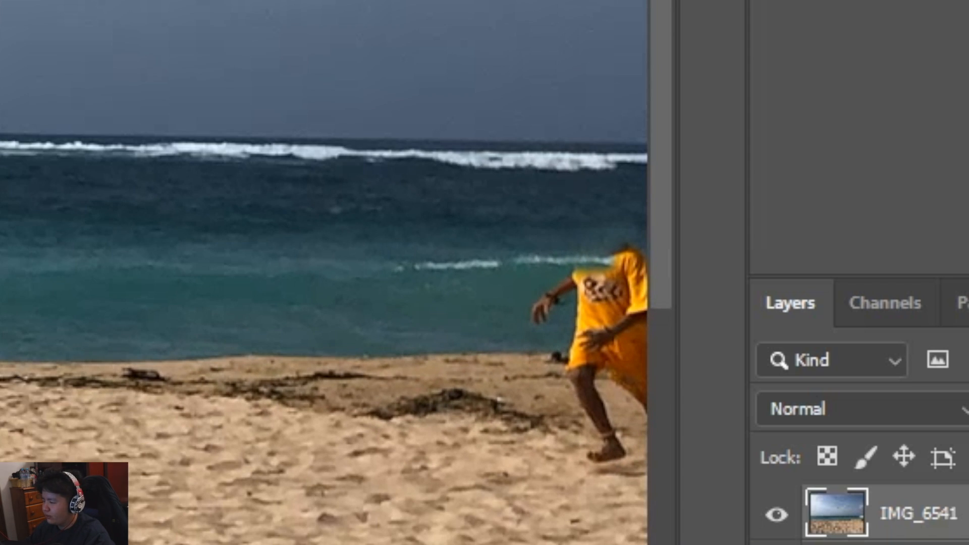
{"action": "scroll", "coordinate": [625, 267], "scroll_direction": "up", "scroll_amount": 1}
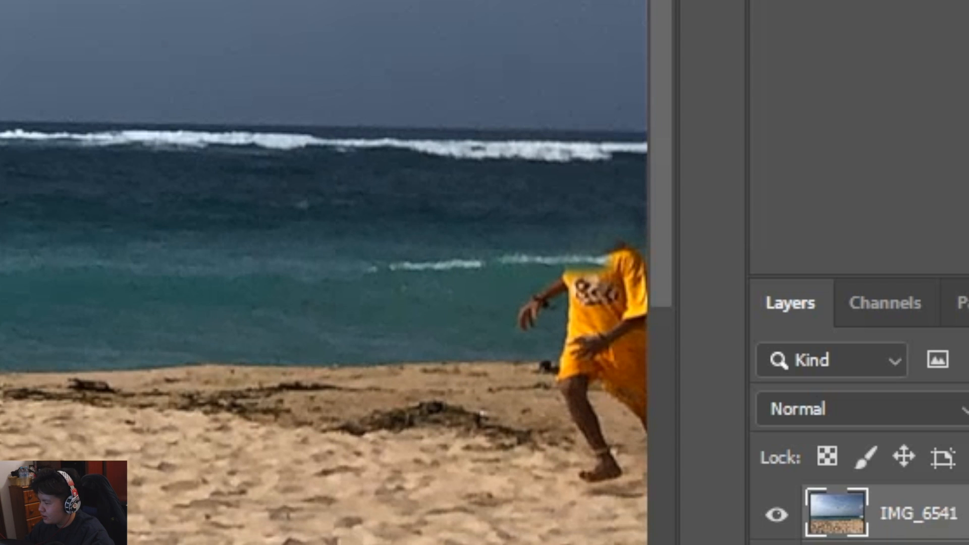
Step: Clone the thin white wave line and surrounding water across the boy's neck and shoulders to the photo's edge
{"action": "left_click", "coordinate": [574, 260]}
{"action": "left_click", "coordinate": [586, 261]}
{"action": "left_click", "coordinate": [612, 261]}
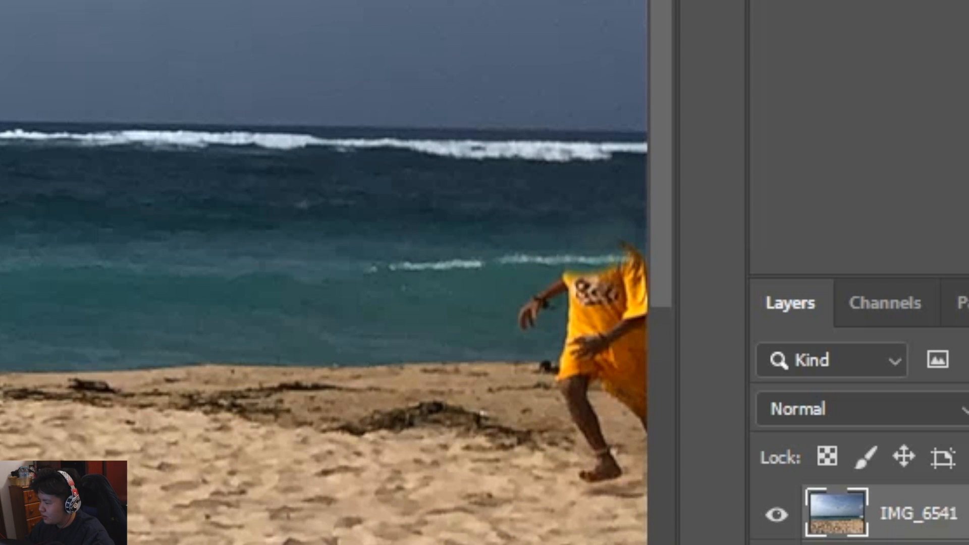
{"action": "left_click", "coordinate": [629, 258]}
{"action": "left_click_drag", "start_coordinate": [608, 258], "coordinate": [640, 261]}
{"action": "left_click_drag", "start_coordinate": [581, 266], "coordinate": [638, 268]}
{"action": "left_click", "coordinate": [568, 281]}
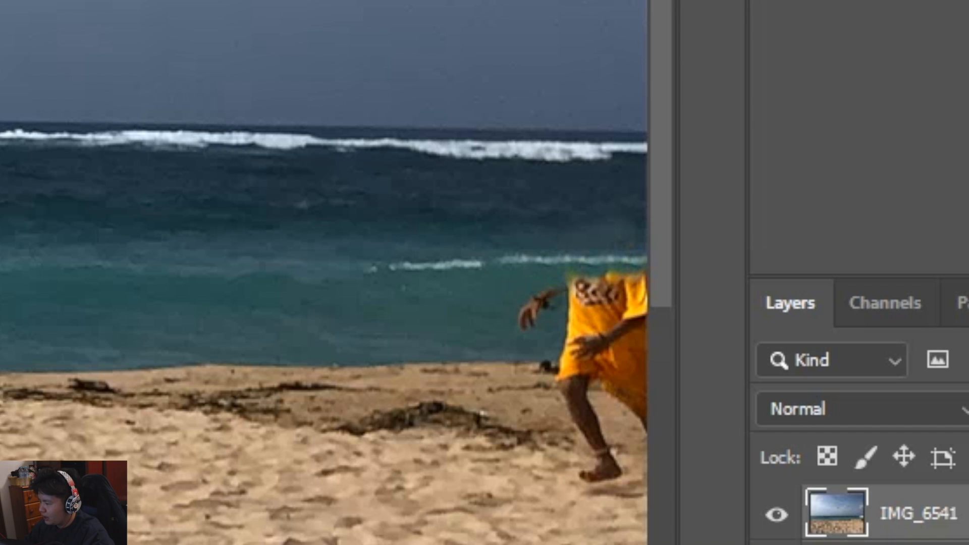
Step: Clone sea water over the boy's arms and yellow shirt down towards his shorts, undoing a misplaced dab
{"action": "left_click", "coordinate": [569, 278]}
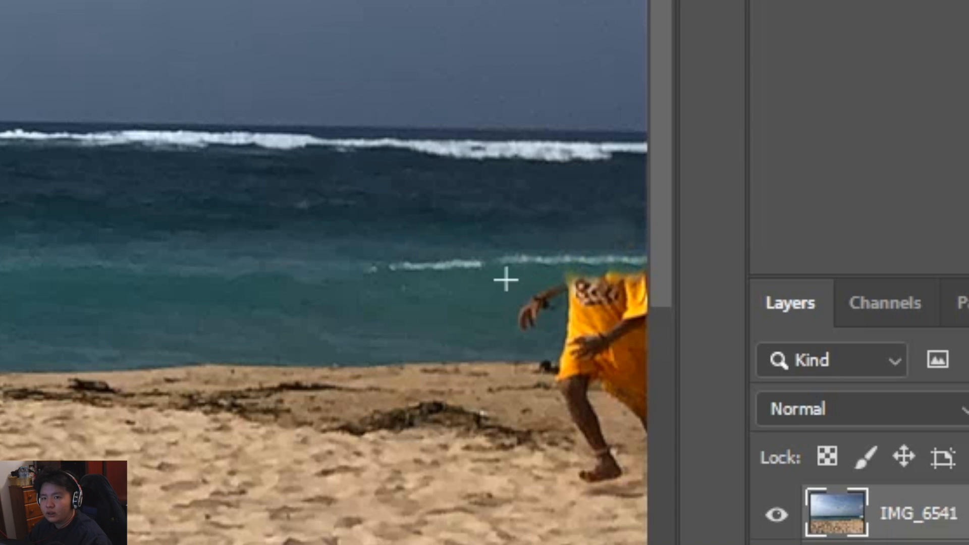
{"action": "left_click_drag", "start_coordinate": [554, 283], "coordinate": [654, 279]}
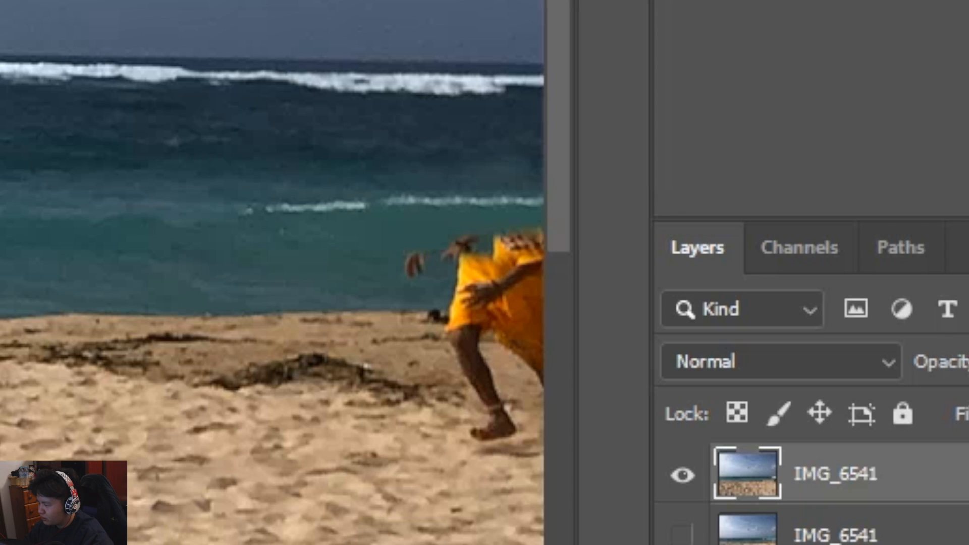
{"action": "left_click", "coordinate": [521, 265]}
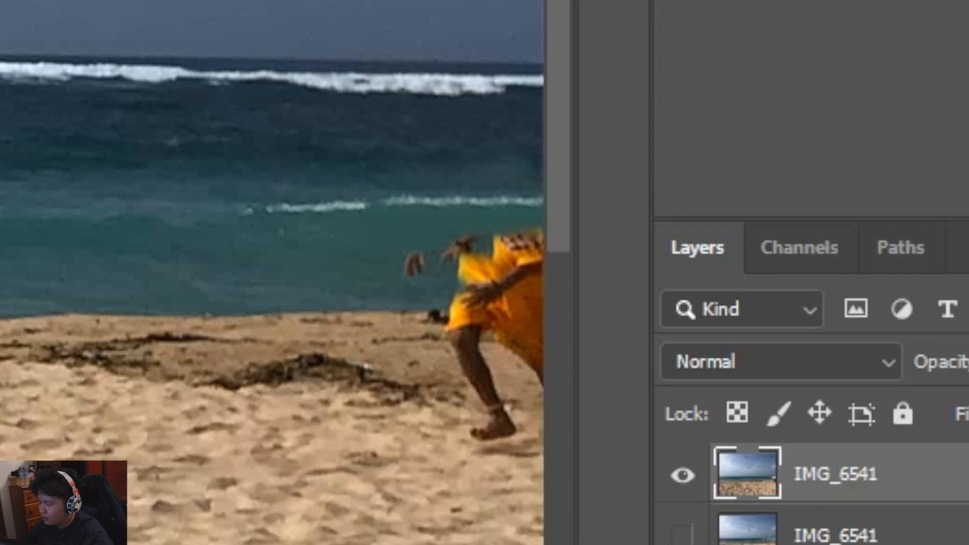
{"action": "key", "text": "ctrl+z"}
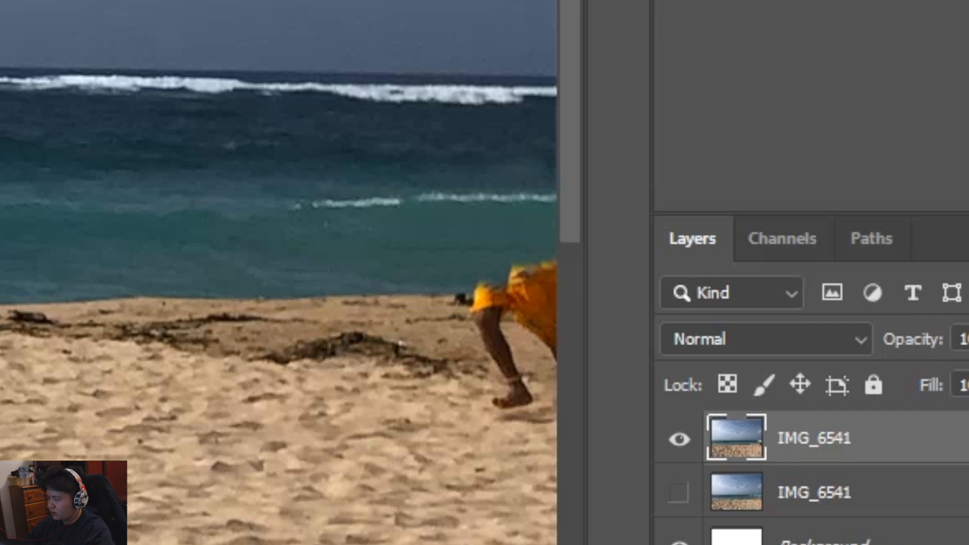
{"action": "left_click_drag", "start_coordinate": [506, 275], "coordinate": [554, 275]}
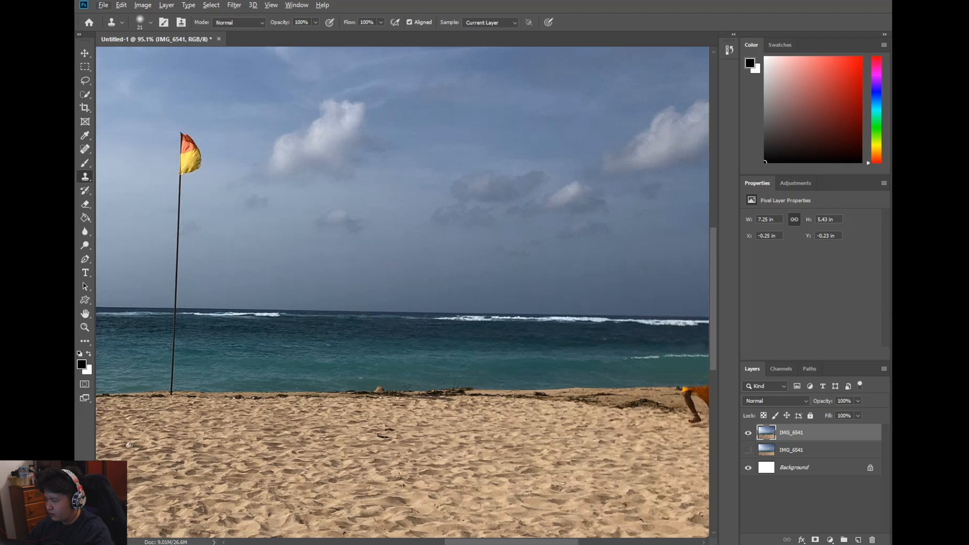
Step: Clone the shoreline and dark sand over the boy's yellow shorts and upper leg, keeping the water's edge aligned
{"action": "scroll", "coordinate": [688, 382], "scroll_direction": "up", "scroll_amount": 3}
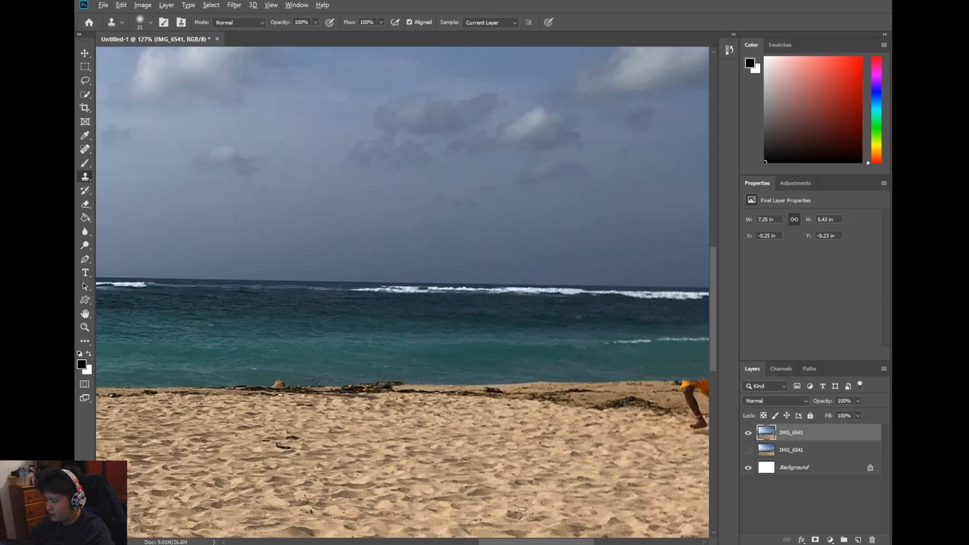
{"action": "left_click_drag", "start_coordinate": [679, 385], "coordinate": [694, 388]}
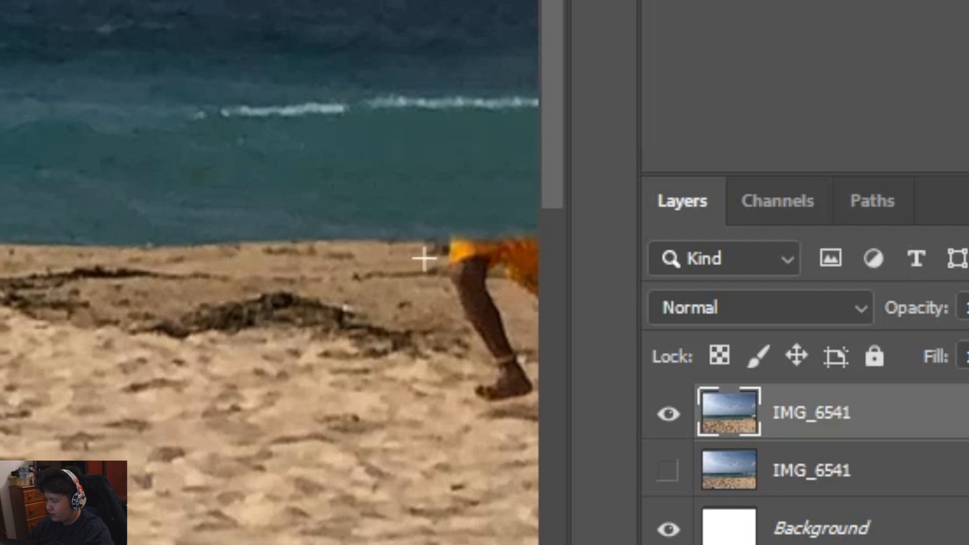
{"action": "mouse_move", "coordinate": [446, 251]}
{"action": "left_mouse_down"}
{"action": "mouse_move", "coordinate": [524, 256]}
{"action": "mouse_move", "coordinate": [472, 297]}
{"action": "left_mouse_up"}
{"action": "scroll", "coordinate": [458, 288], "scroll_direction": "down", "scroll_amount": 4}
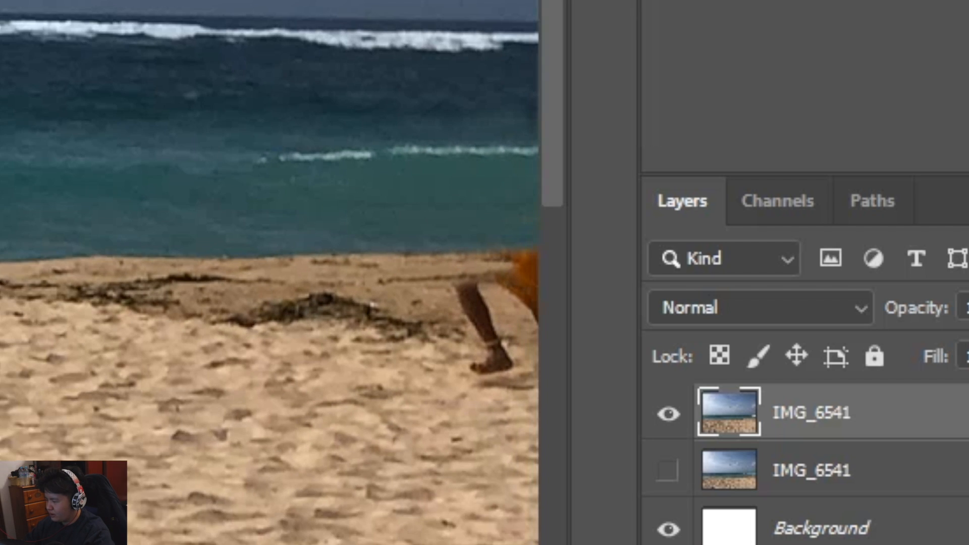
{"action": "scroll", "coordinate": [474, 302], "scroll_direction": "up", "scroll_amount": 4}
{"action": "mouse_move", "coordinate": [368, 247]}
{"action": "left_mouse_down"}
{"action": "mouse_move", "coordinate": [413, 250]}
{"action": "mouse_move", "coordinate": [434, 293]}
{"action": "left_mouse_up"}
{"action": "mouse_move", "coordinate": [399, 237]}
{"action": "left_mouse_down"}
{"action": "mouse_move", "coordinate": [407, 250]}
{"action": "mouse_move", "coordinate": [415, 234]}
{"action": "mouse_move", "coordinate": [406, 235]}
{"action": "mouse_move", "coordinate": [431, 238]}
{"action": "mouse_move", "coordinate": [432, 263]}
{"action": "left_mouse_up"}
Step: Sample the nearby beach sand and clone it over the boy's remaining legs and foot
{"action": "left_click", "coordinate": [335, 247], "text": "alt"}
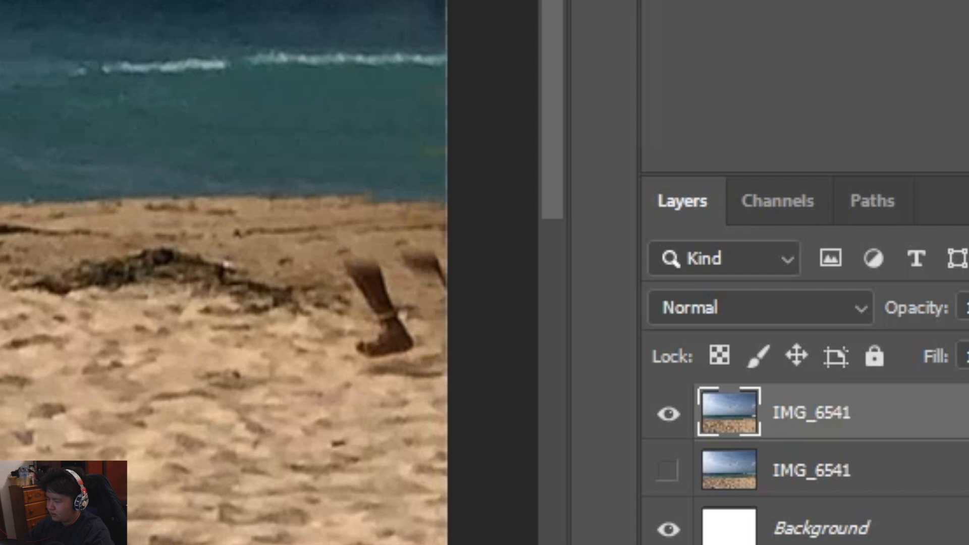
{"action": "left_click", "coordinate": [302, 253], "text": "alt"}
{"action": "left_click_drag", "start_coordinate": [357, 276], "coordinate": [431, 266]}
{"action": "left_click_drag", "start_coordinate": [314, 278], "coordinate": [470, 288]}
{"action": "left_click_drag", "start_coordinate": [321, 248], "coordinate": [460, 248]}
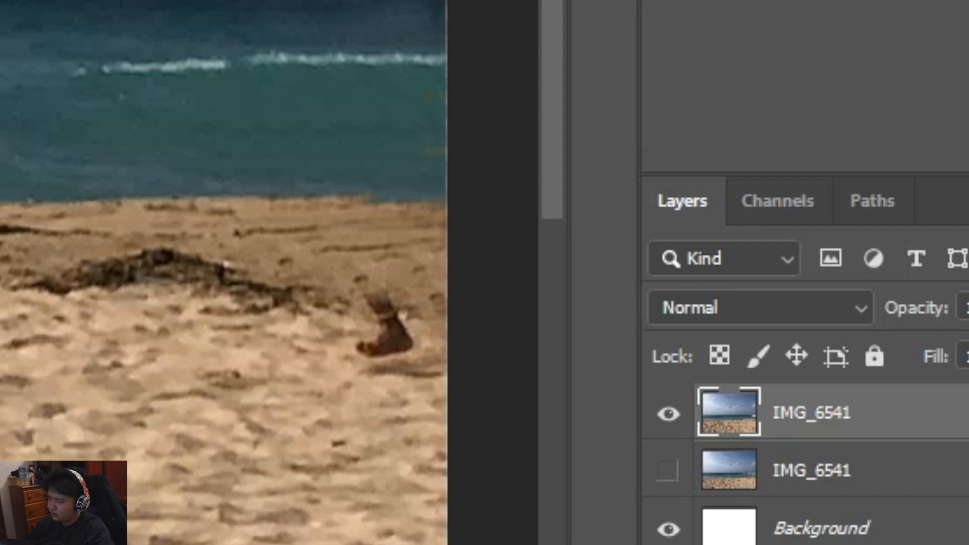
{"action": "left_click_drag", "start_coordinate": [367, 300], "coordinate": [413, 299]}
{"action": "mouse_move", "coordinate": [372, 344]}
{"action": "left_mouse_down"}
{"action": "mouse_move", "coordinate": [397, 337]}
{"action": "mouse_move", "coordinate": [387, 320]}
{"action": "mouse_move", "coordinate": [416, 333]}
{"action": "left_mouse_up"}
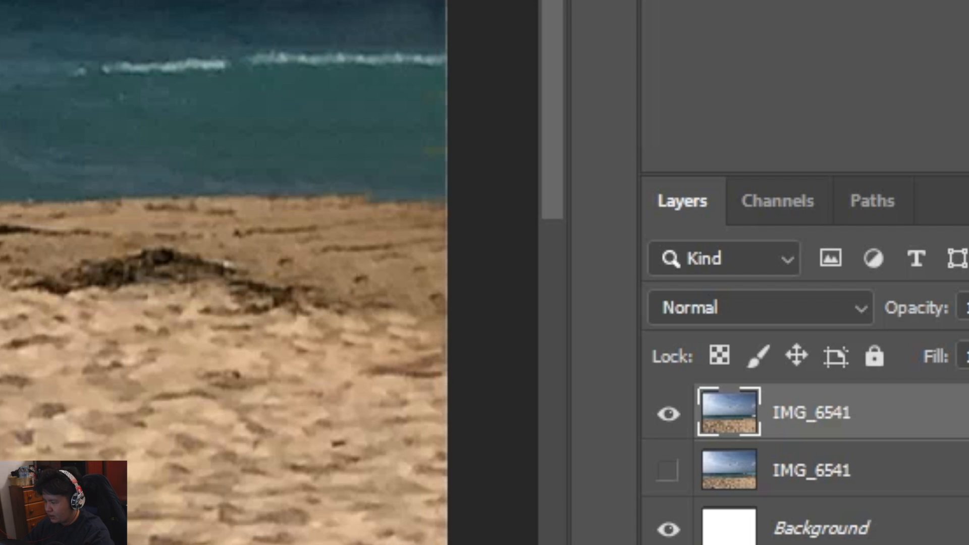
{"action": "scroll", "coordinate": [2, 222], "scroll_direction": "down", "scroll_amount": 3}
{"action": "scroll", "coordinate": [262, 190], "scroll_direction": "up", "scroll_amount": 1}
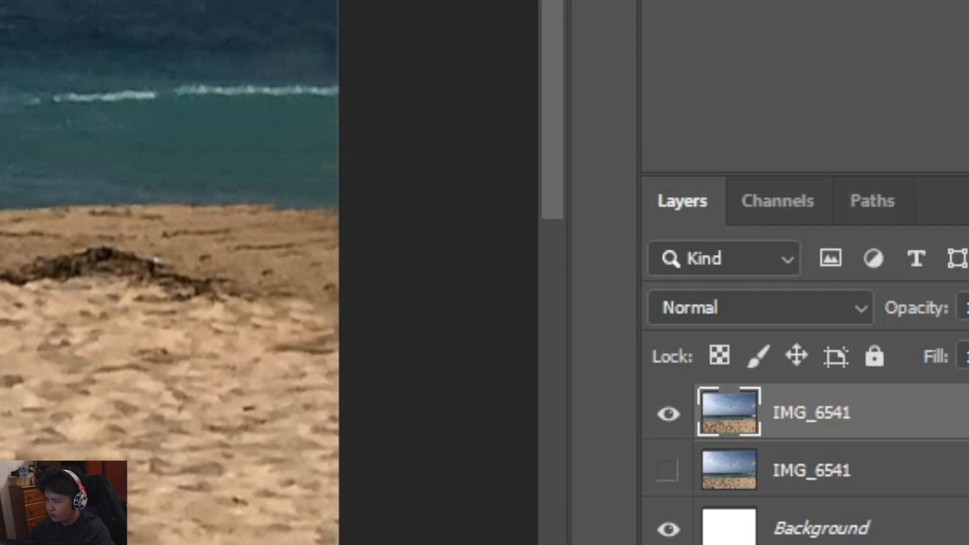
{"action": "scroll", "coordinate": [202, 252], "scroll_direction": "down", "scroll_amount": 2}
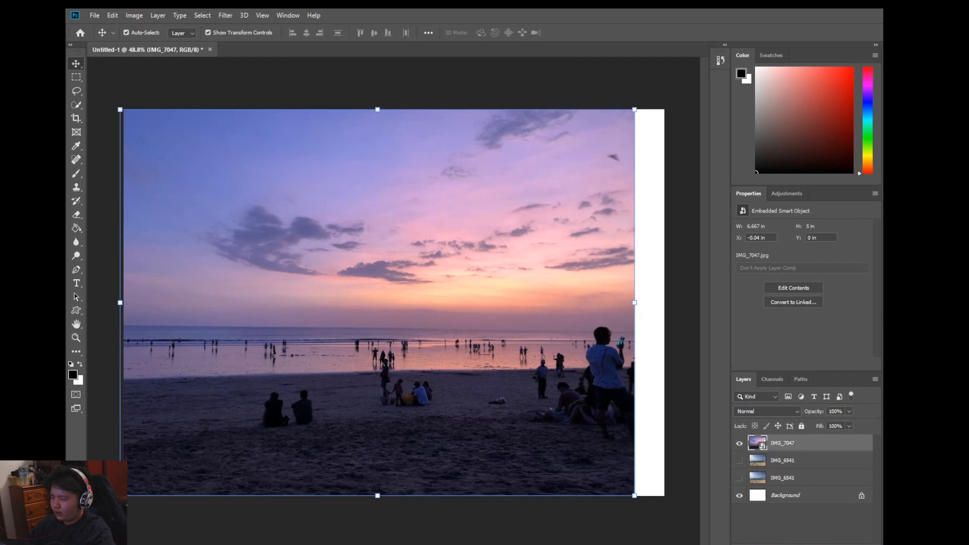
Step: Scale the IMG_7047 sunset photo proportionally to 12.62% so it covers the whole canvas, and deselect the layer
{"action": "left_click_drag", "start_coordinate": [635, 495], "coordinate": [665, 519]}
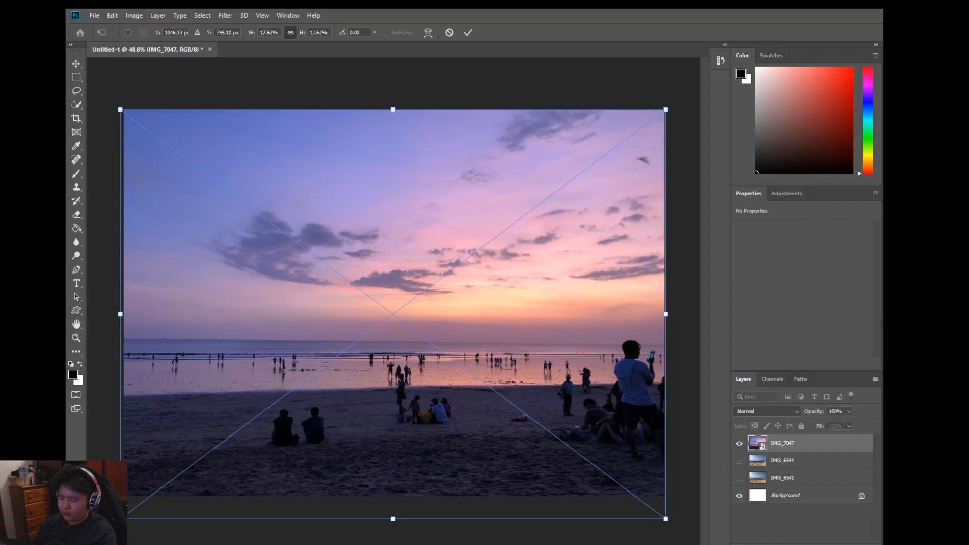
{"action": "key", "text": "Return"}
{"action": "left_click", "coordinate": [682, 474]}
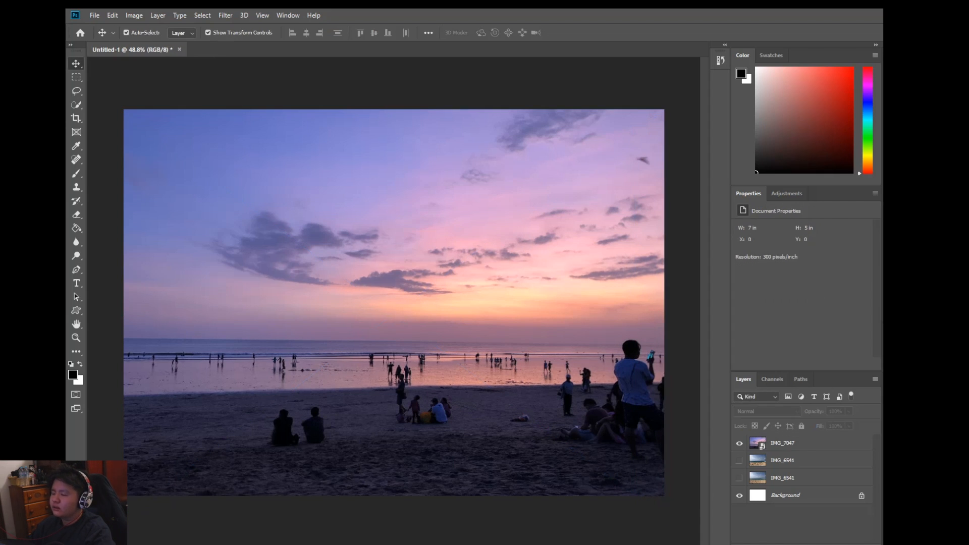
Step: Examine the people along the sunset photo's shoreline at different magnifications
{"action": "scroll", "coordinate": [222, 356], "scroll_direction": "up", "scroll_amount": 3}
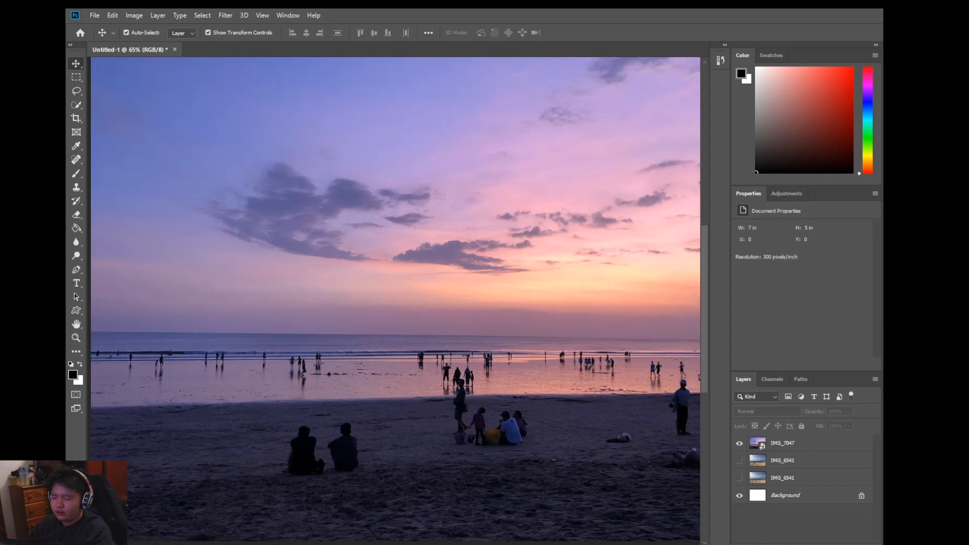
{"action": "scroll", "coordinate": [222, 355], "scroll_direction": "down", "scroll_amount": 2}
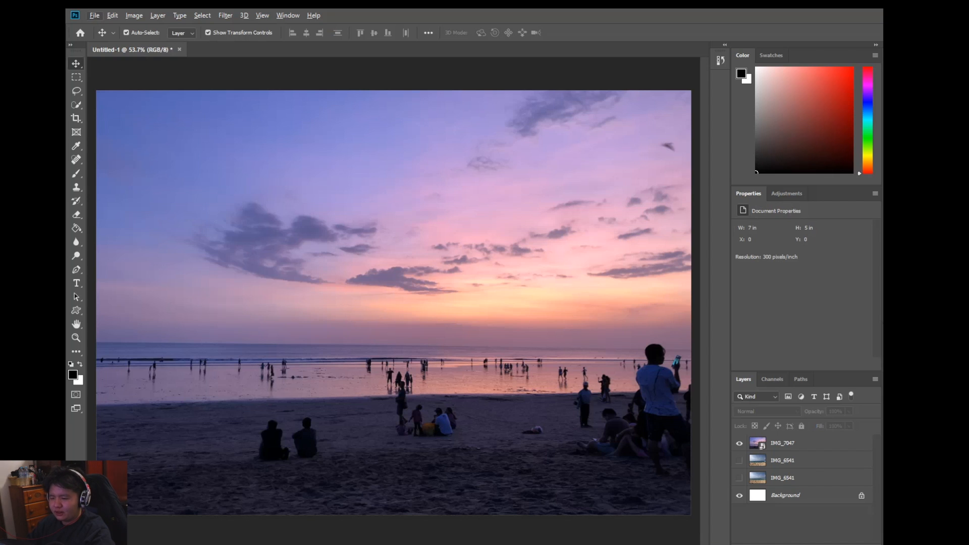
{"action": "scroll", "coordinate": [105, 375], "scroll_direction": "up", "scroll_amount": 5}
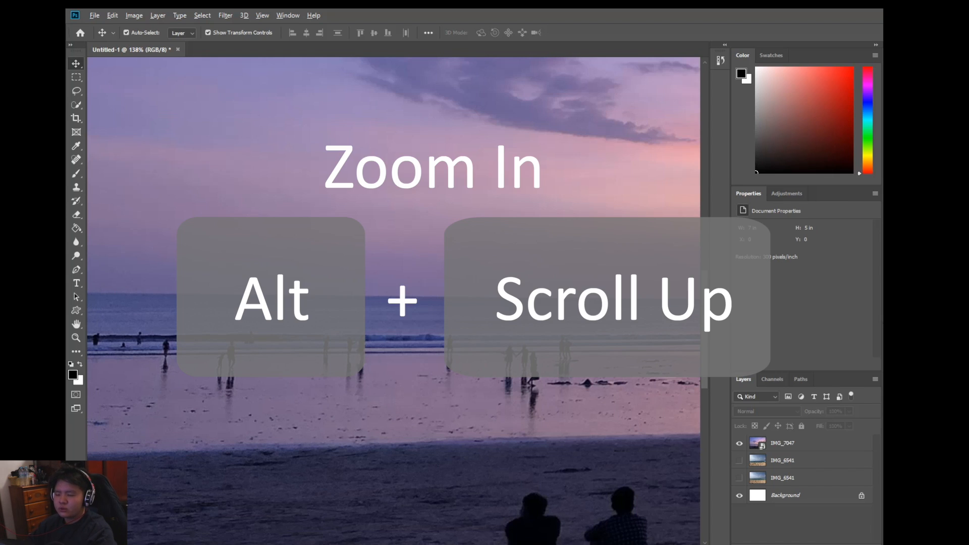
{"action": "scroll", "coordinate": [105, 375], "scroll_direction": "up", "scroll_amount": 3}
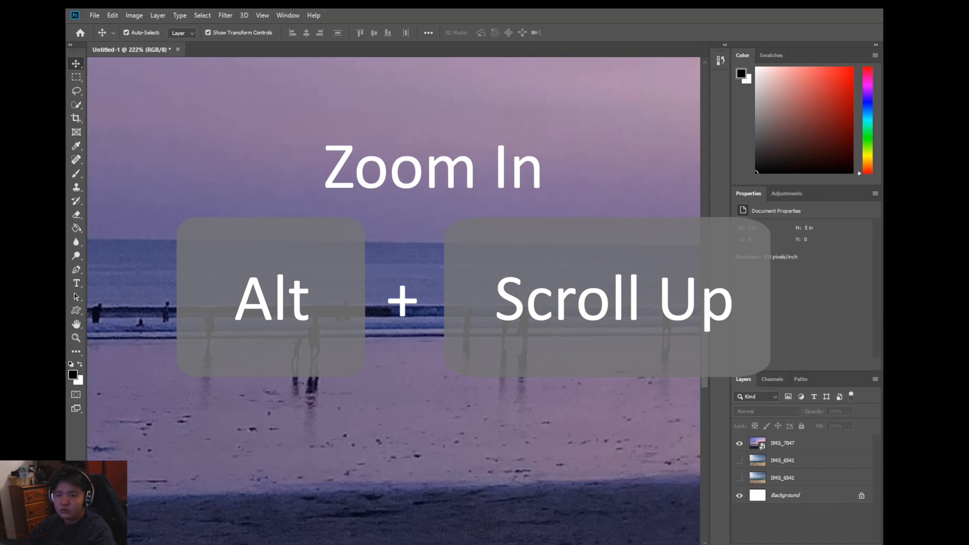
{"action": "scroll", "coordinate": [146, 387], "scroll_direction": "down", "scroll_amount": 4}
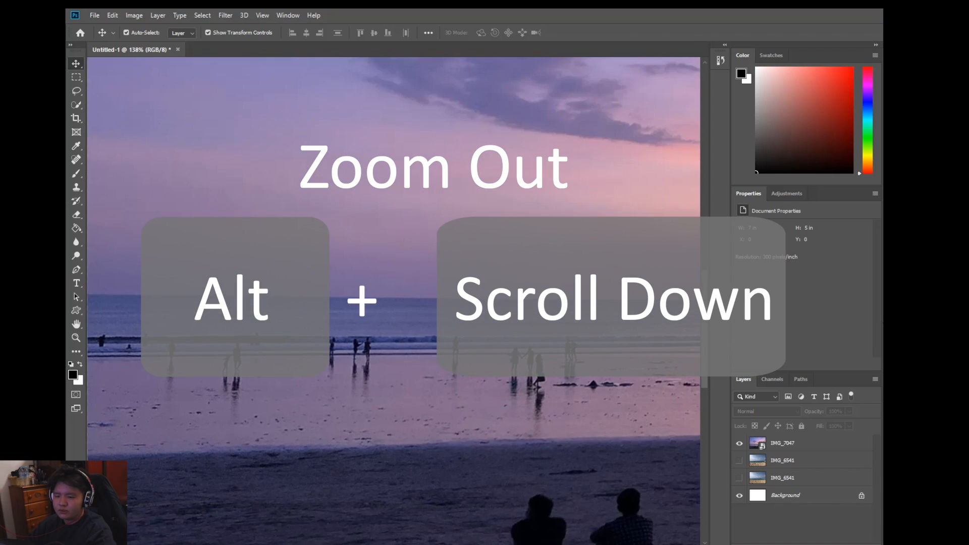
{"action": "scroll", "coordinate": [454, 383], "scroll_direction": "up", "scroll_amount": 4}
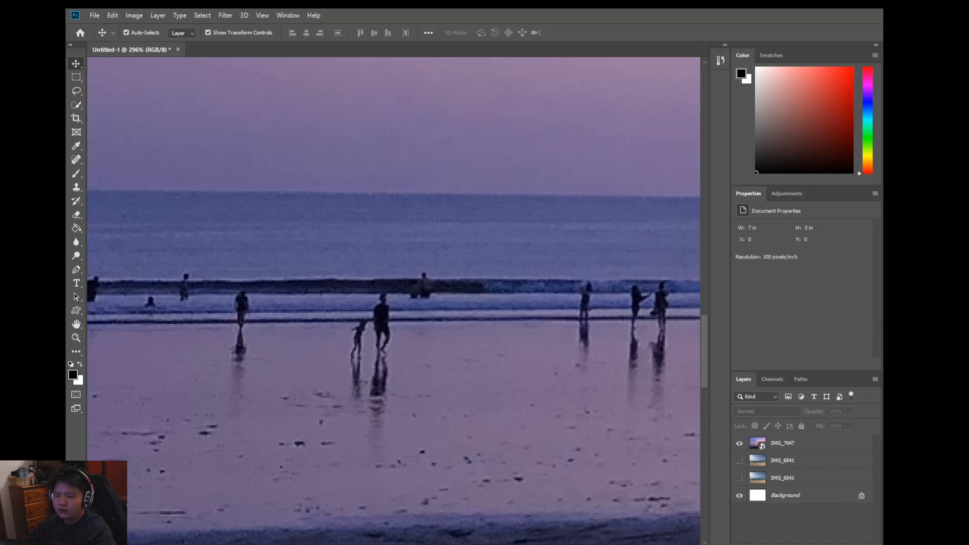
Step: Choose the Clone Stamp tool, select the IMG_7047 layer and rasterize its smart object so it can be painted on
{"action": "scroll", "coordinate": [394, 302], "scroll_direction": "left", "scroll_amount": 3}
{"action": "scroll", "coordinate": [394, 303], "scroll_direction": "up", "scroll_amount": 1}
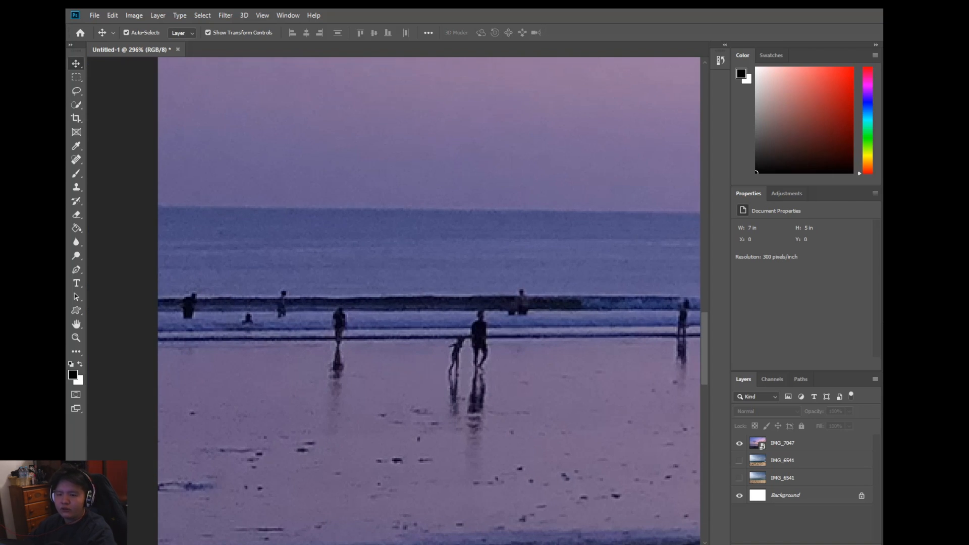
{"action": "key", "text": "s"}
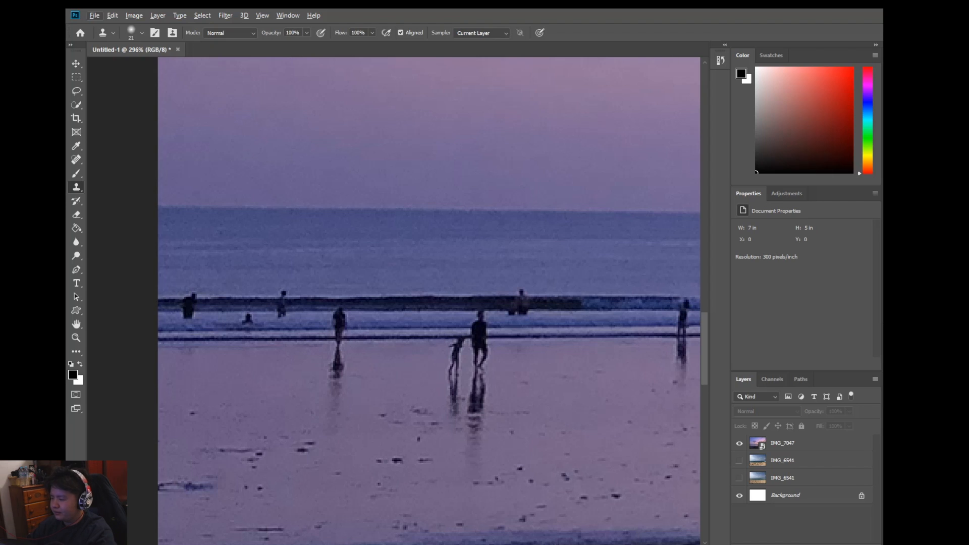
{"action": "left_click", "coordinate": [807, 443]}
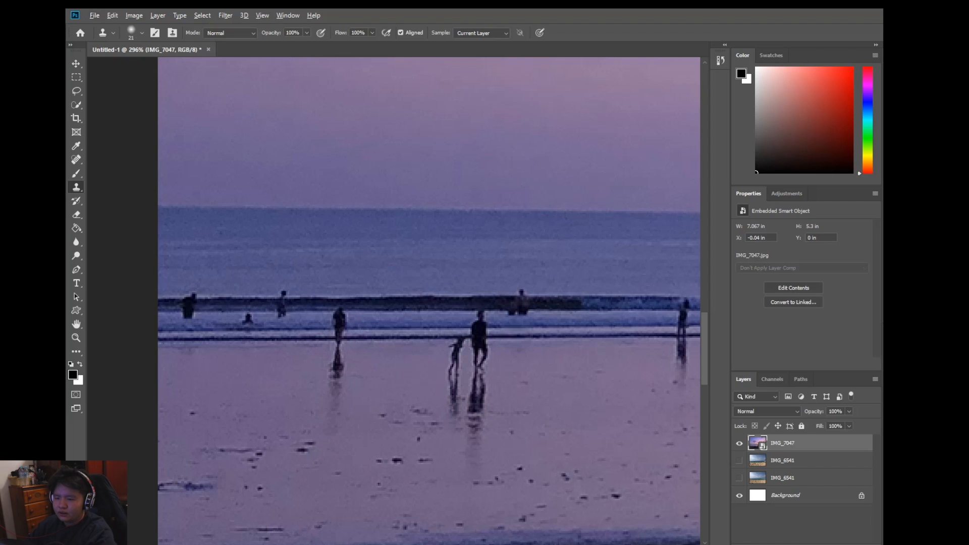
{"action": "left_click", "coordinate": [522, 304]}
{"action": "key", "text": "Return"}
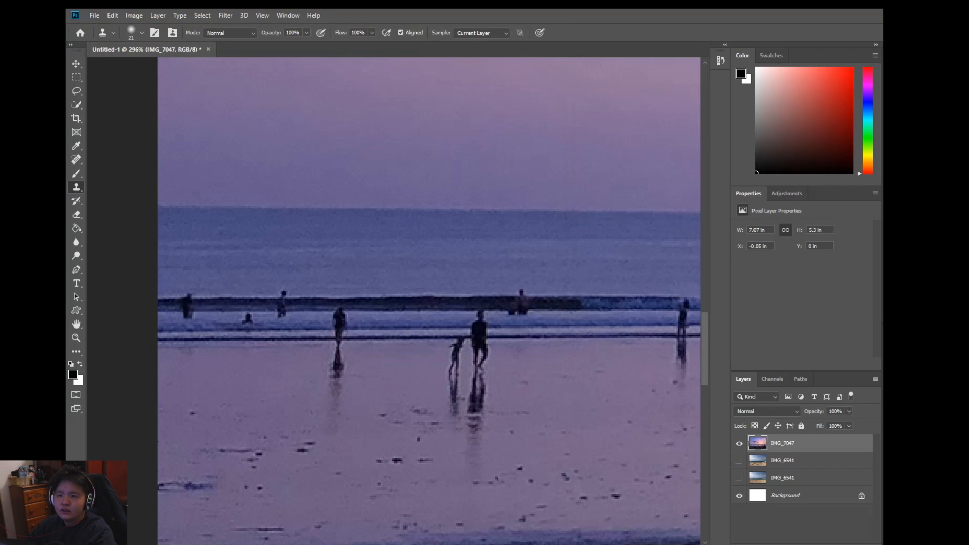
Step: Set the Clone Stamp brush size to 12 px
{"action": "left_click", "coordinate": [142, 33]}
{"action": "left_click_drag", "start_coordinate": [405, 173], "coordinate": [396, 174]}
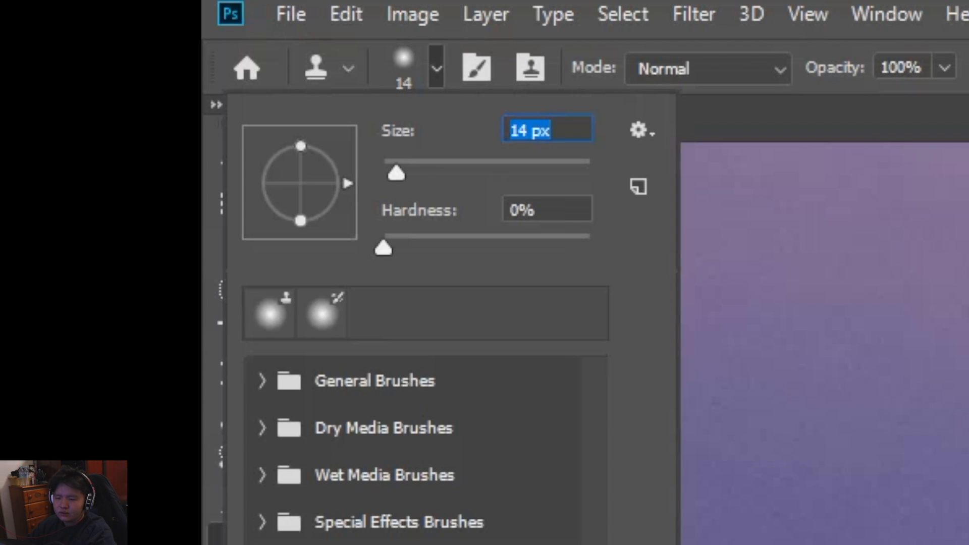
{"action": "left_click_drag", "start_coordinate": [385, 173], "coordinate": [394, 173]}
{"action": "key", "text": "Return"}
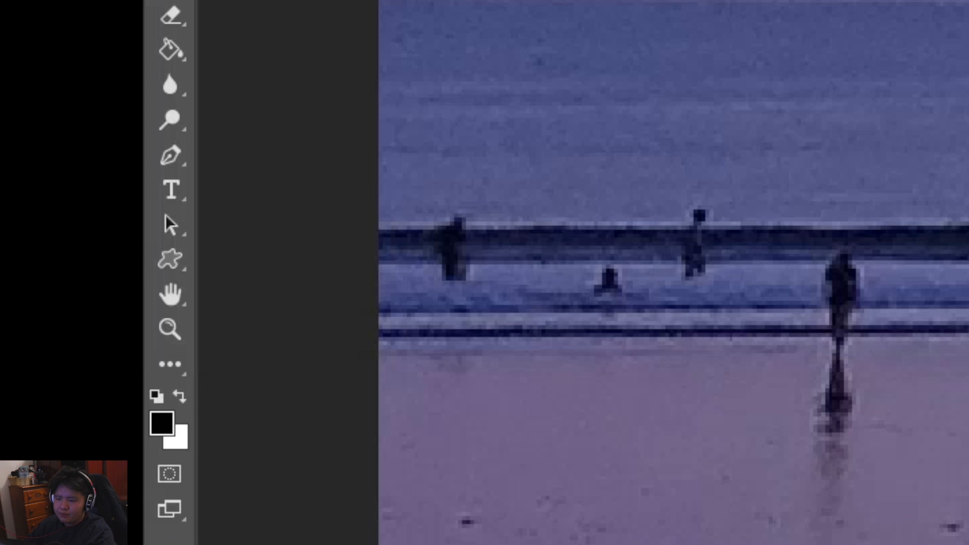
Step: Clone the neighbouring wave and water over the leftmost person standing in the sea, keeping the dark wave line aligned
{"action": "left_click", "coordinate": [458, 230]}
{"action": "left_click_drag", "start_coordinate": [459, 232], "coordinate": [431, 233]}
{"action": "left_click", "coordinate": [444, 232]}
{"action": "left_click", "coordinate": [511, 233], "text": "alt"}
{"action": "left_click_drag", "start_coordinate": [474, 267], "coordinate": [437, 265]}
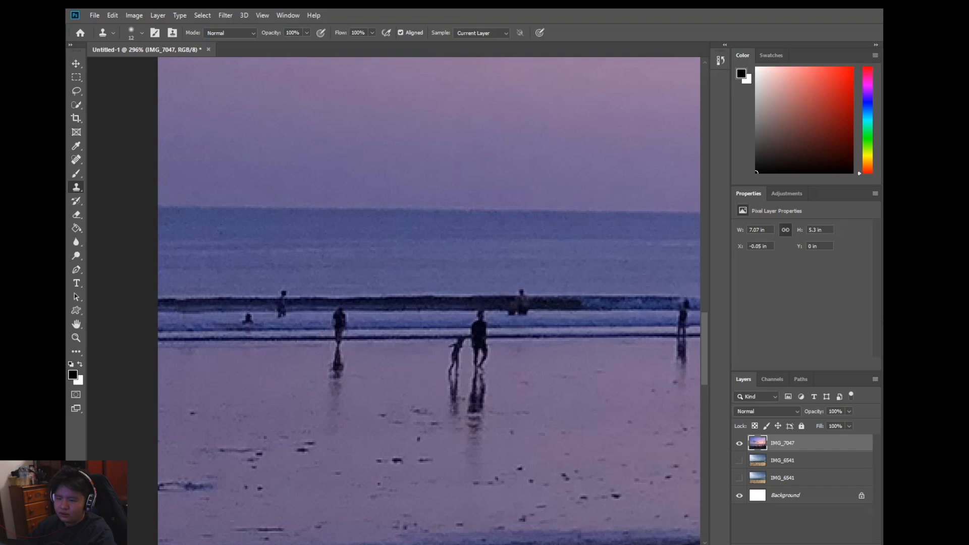
Step: Clone water and wet sand over the standing bather, the swimmer and the lone walker with the reflection near the left end of the shoreline
{"action": "left_click_drag", "start_coordinate": [698, 217], "coordinate": [696, 270]}
{"action": "left_click_drag", "start_coordinate": [610, 272], "coordinate": [609, 290]}
{"action": "left_click_drag", "start_coordinate": [844, 260], "coordinate": [844, 303]}
{"action": "left_click_drag", "start_coordinate": [338, 309], "coordinate": [336, 375]}
Step: Clone out the adult and child with their reflections and the bathers behind them, matching the surrounding waves and wet sand
{"action": "scroll", "coordinate": [444, 419], "scroll_direction": "down", "scroll_amount": 6}
{"action": "scroll", "coordinate": [358, 448], "scroll_direction": "up", "scroll_amount": 3}
{"action": "left_click_drag", "start_coordinate": [362, 453], "coordinate": [285, 481]}
{"action": "scroll", "coordinate": [525, 398], "scroll_direction": "up", "scroll_amount": 3}
{"action": "mouse_move", "coordinate": [519, 391]}
{"action": "left_mouse_down"}
{"action": "mouse_move", "coordinate": [471, 396]}
{"action": "mouse_move", "coordinate": [505, 429]}
{"action": "mouse_move", "coordinate": [490, 378]}
{"action": "mouse_move", "coordinate": [519, 356]}
{"action": "mouse_move", "coordinate": [515, 337]}
{"action": "mouse_move", "coordinate": [512, 357]}
{"action": "left_mouse_up"}
{"action": "left_click_drag", "start_coordinate": [561, 337], "coordinate": [541, 337]}
{"action": "left_click", "coordinate": [555, 317]}
Step: Clone the surrounding dark sand over the head and shoulders of the left one of the two seated people
{"action": "scroll", "coordinate": [654, 400], "scroll_direction": "down", "scroll_amount": 10}
{"action": "scroll", "coordinate": [654, 400], "scroll_direction": "down", "scroll_amount": 3}
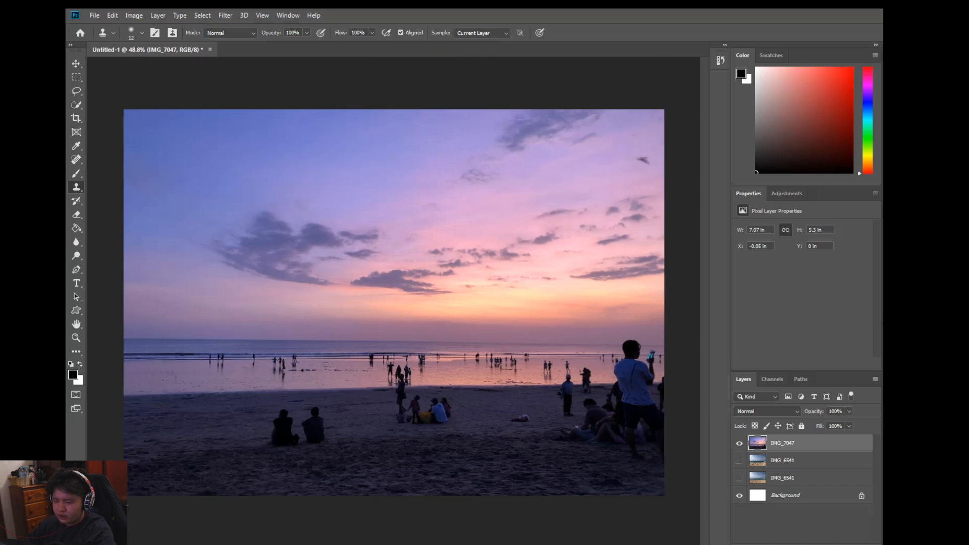
{"action": "scroll", "coordinate": [269, 449], "scroll_direction": "up", "scroll_amount": 11}
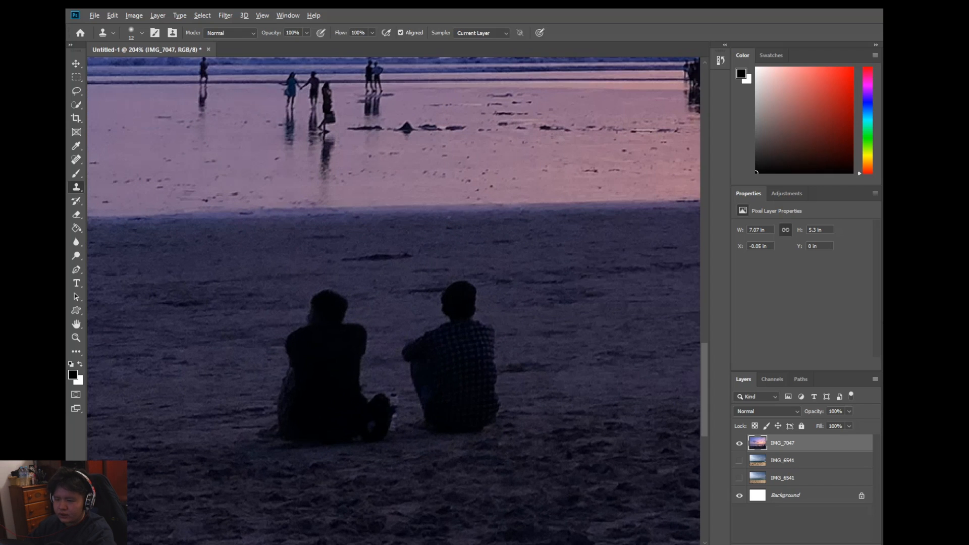
{"action": "mouse_move", "coordinate": [312, 319]}
{"action": "left_mouse_down"}
{"action": "mouse_move", "coordinate": [354, 305]}
{"action": "mouse_move", "coordinate": [360, 298]}
{"action": "mouse_move", "coordinate": [349, 293]}
{"action": "mouse_move", "coordinate": [335, 308]}
{"action": "mouse_move", "coordinate": [371, 315]}
{"action": "mouse_move", "coordinate": [318, 313]}
{"action": "left_mouse_up"}
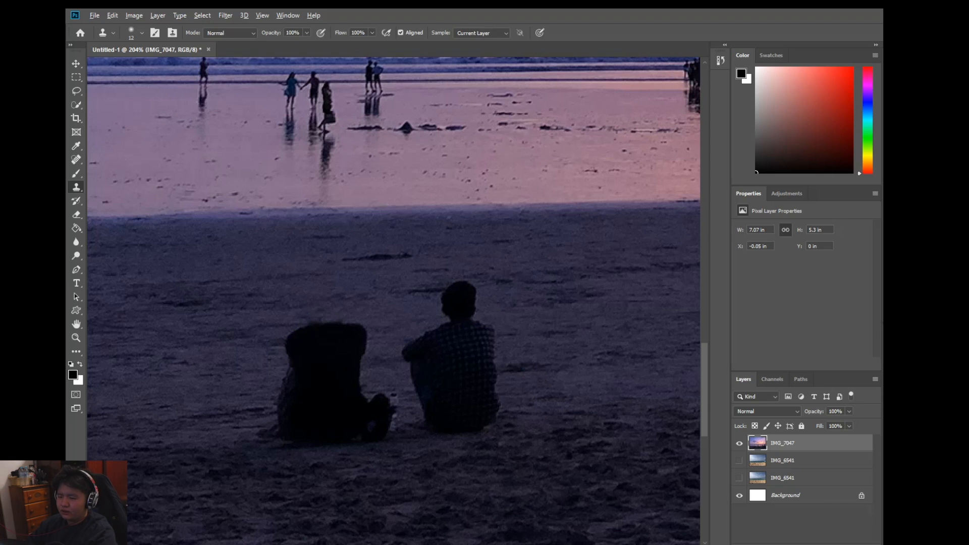
{"action": "mouse_move", "coordinate": [327, 320]}
{"action": "left_mouse_down"}
{"action": "mouse_move", "coordinate": [277, 341]}
{"action": "mouse_move", "coordinate": [333, 326]}
{"action": "left_mouse_up"}
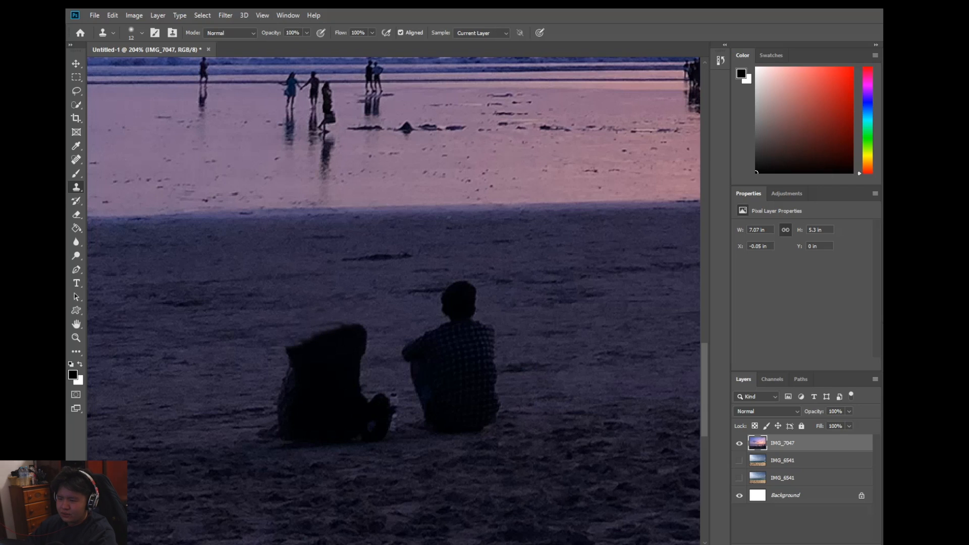
{"action": "left_click", "coordinate": [339, 314], "text": "alt"}
{"action": "mouse_move", "coordinate": [323, 326]}
{"action": "left_mouse_down"}
{"action": "mouse_move", "coordinate": [365, 332]}
{"action": "mouse_move", "coordinate": [353, 341]}
{"action": "mouse_move", "coordinate": [356, 353]}
{"action": "mouse_move", "coordinate": [317, 337]}
{"action": "mouse_move", "coordinate": [323, 353]}
{"action": "mouse_move", "coordinate": [320, 343]}
{"action": "mouse_move", "coordinate": [339, 350]}
{"action": "mouse_move", "coordinate": [298, 352]}
{"action": "mouse_move", "coordinate": [319, 351]}
{"action": "left_mouse_up"}
Step: Sample nearby sand and clone it over the left seated person's remaining torso and lower body
{"action": "left_click", "coordinate": [361, 317], "text": "alt"}
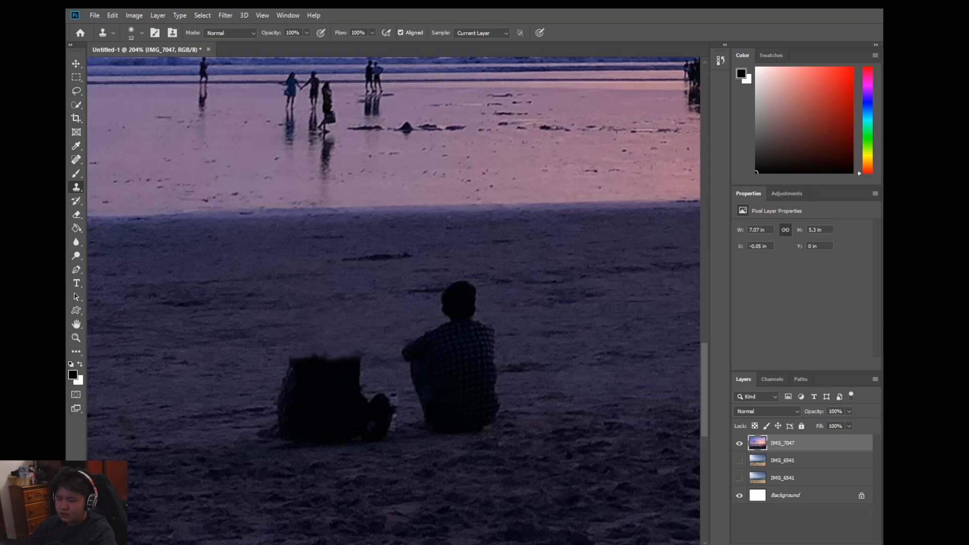
{"action": "left_click", "coordinate": [314, 356]}
{"action": "left_click", "coordinate": [354, 360]}
{"action": "key", "text": "ctrl+z"}
{"action": "left_click", "coordinate": [351, 363]}
{"action": "mouse_move", "coordinate": [339, 360]}
{"action": "left_mouse_down"}
{"action": "mouse_move", "coordinate": [328, 375]}
{"action": "mouse_move", "coordinate": [303, 363]}
{"action": "mouse_move", "coordinate": [317, 371]}
{"action": "mouse_move", "coordinate": [297, 376]}
{"action": "mouse_move", "coordinate": [343, 382]}
{"action": "left_mouse_up"}
{"action": "left_click", "coordinate": [342, 371]}
{"action": "left_click", "coordinate": [313, 362]}
{"action": "left_click", "coordinate": [310, 374]}
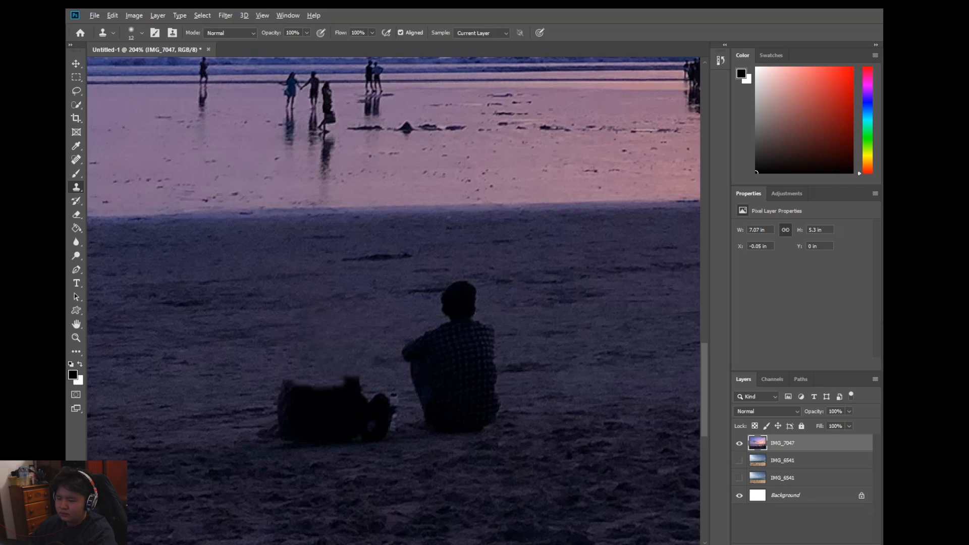
{"action": "mouse_move", "coordinate": [283, 404]}
{"action": "left_mouse_down"}
{"action": "mouse_move", "coordinate": [287, 423]}
{"action": "mouse_move", "coordinate": [306, 427]}
{"action": "mouse_move", "coordinate": [314, 388]}
{"action": "mouse_move", "coordinate": [343, 383]}
{"action": "mouse_move", "coordinate": [354, 399]}
{"action": "mouse_move", "coordinate": [389, 401]}
{"action": "mouse_move", "coordinate": [323, 419]}
{"action": "mouse_move", "coordinate": [373, 441]}
{"action": "mouse_move", "coordinate": [313, 429]}
{"action": "left_mouse_up"}
Step: Examine the retouched sunset photo as a whole and the remaining people on the beach at closer magnification
{"action": "key", "text": "ctrl+0"}
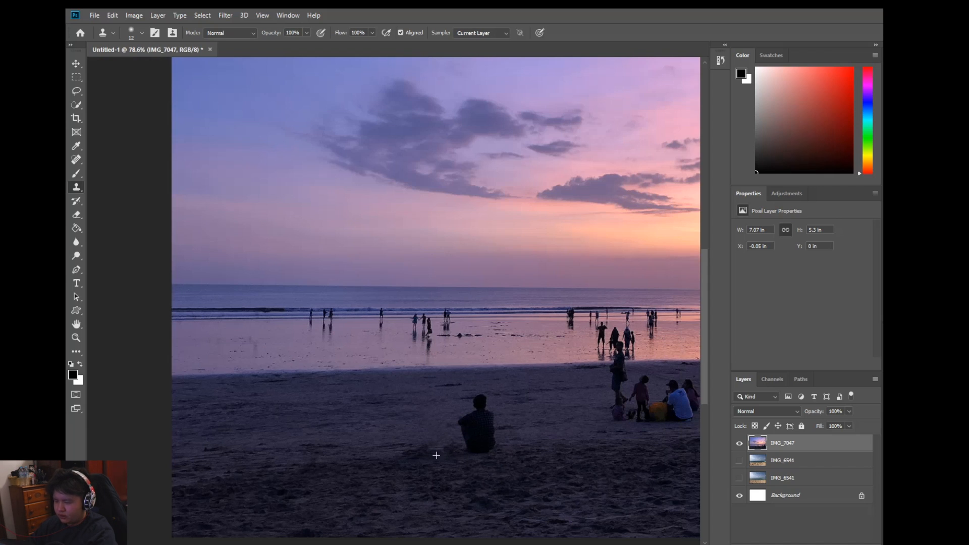
{"action": "key", "text": "ctrl+0"}
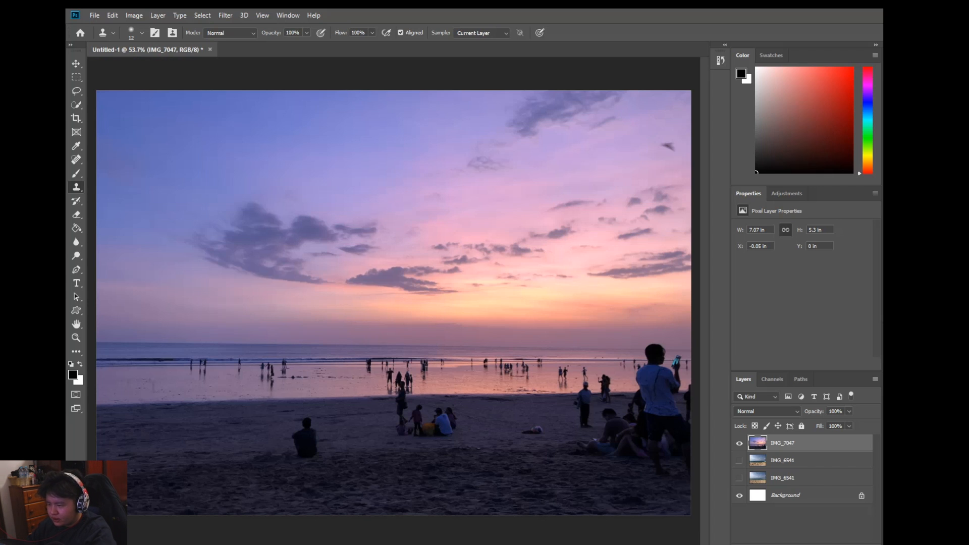
{"action": "scroll", "coordinate": [560, 374], "scroll_direction": "up", "scroll_amount": 4}
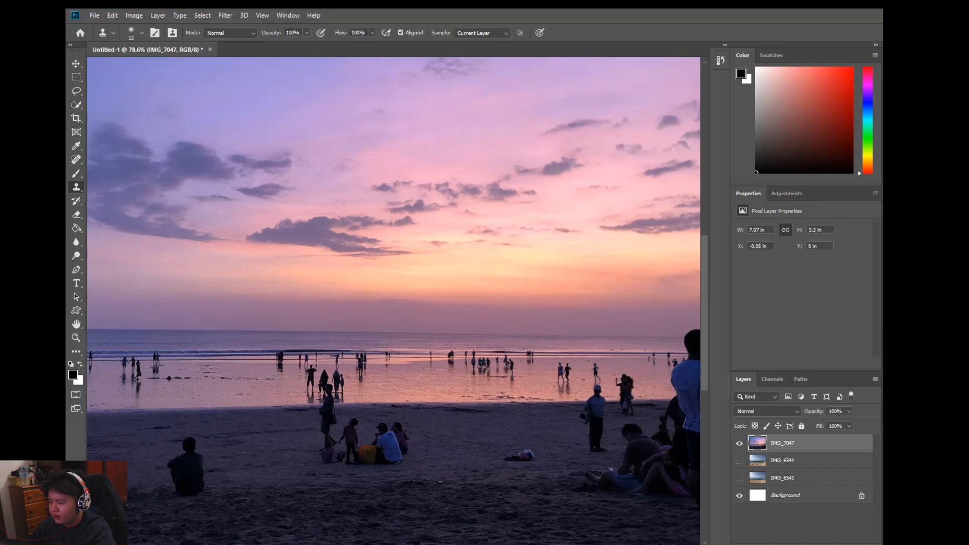
{"action": "scroll", "coordinate": [526, 363], "scroll_direction": "up", "scroll_amount": 12}
{"action": "scroll", "coordinate": [540, 421], "scroll_direction": "down", "scroll_amount": 13}
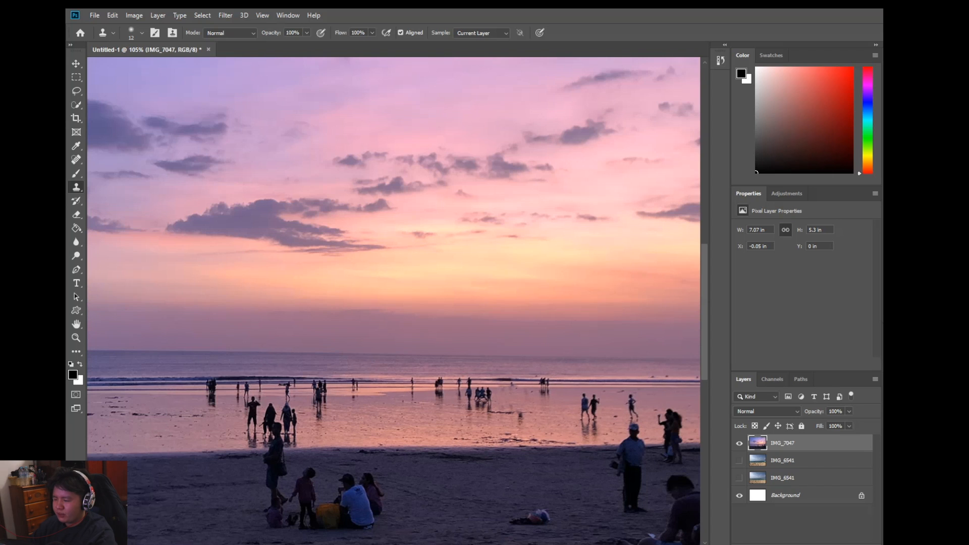
{"action": "scroll", "coordinate": [540, 421], "scroll_direction": "down", "scroll_amount": 3}
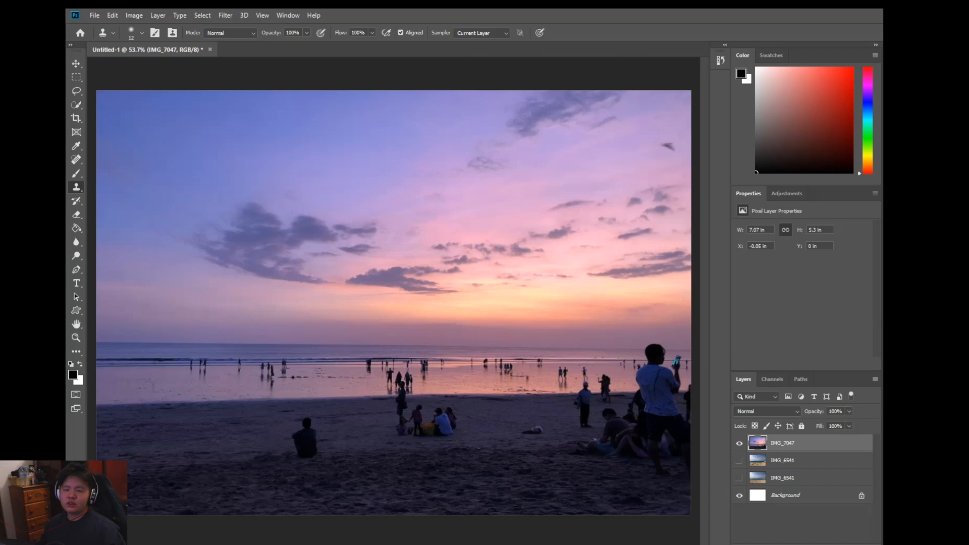